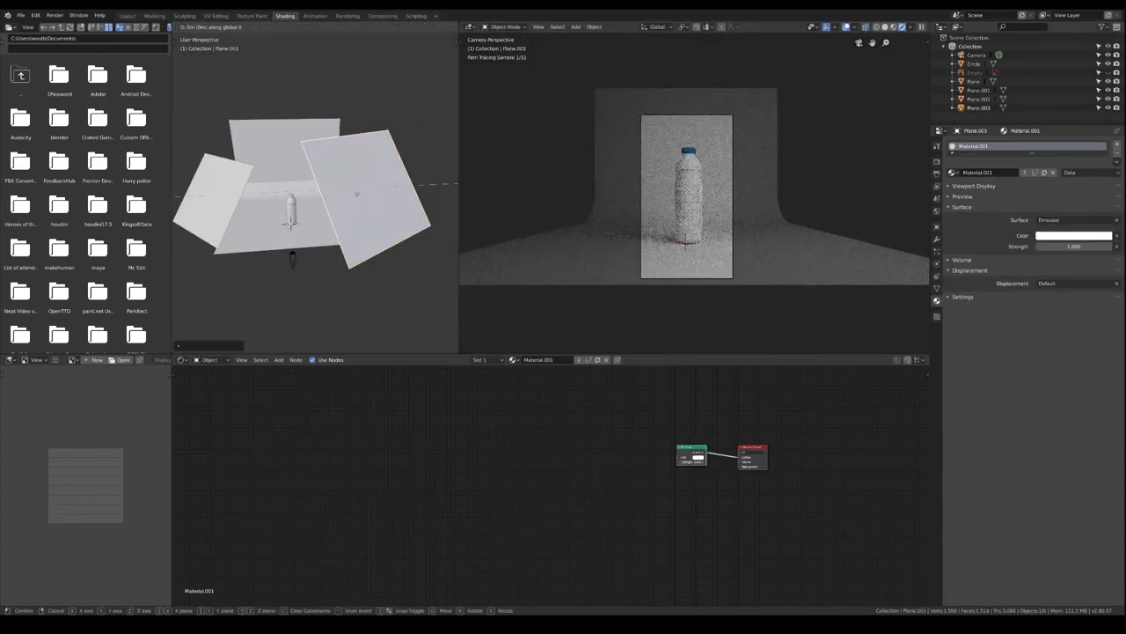
Step: Select the bottle object to receive Material.004's Transparent and Glossy BSDF mix
click(1109, 100)
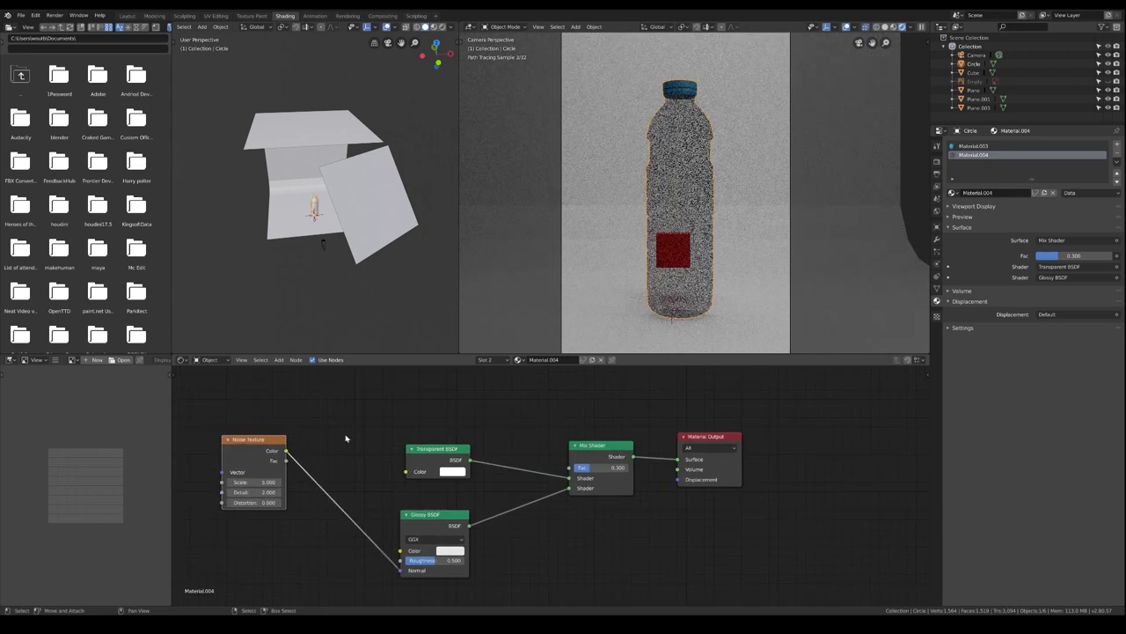
Step: Select the bottle object before adding Glossy noise bumps and the Smoke material
click(660, 26)
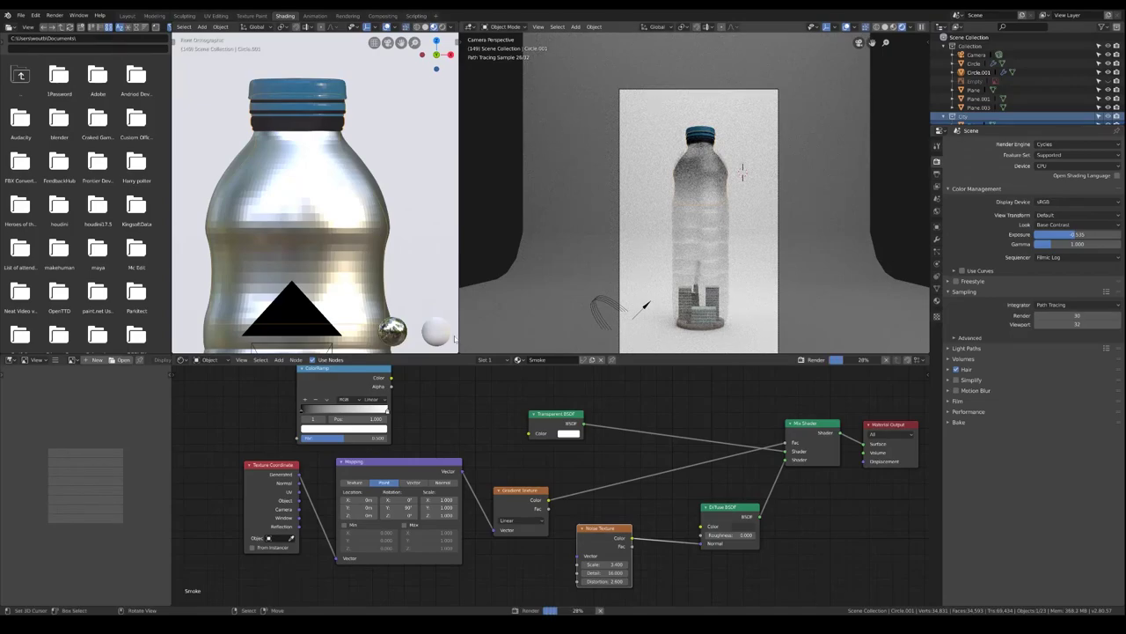
Step: Adjust the smoke gradient's ColorRamp in Edit Mode and view it through the scene camera
key(Tab)
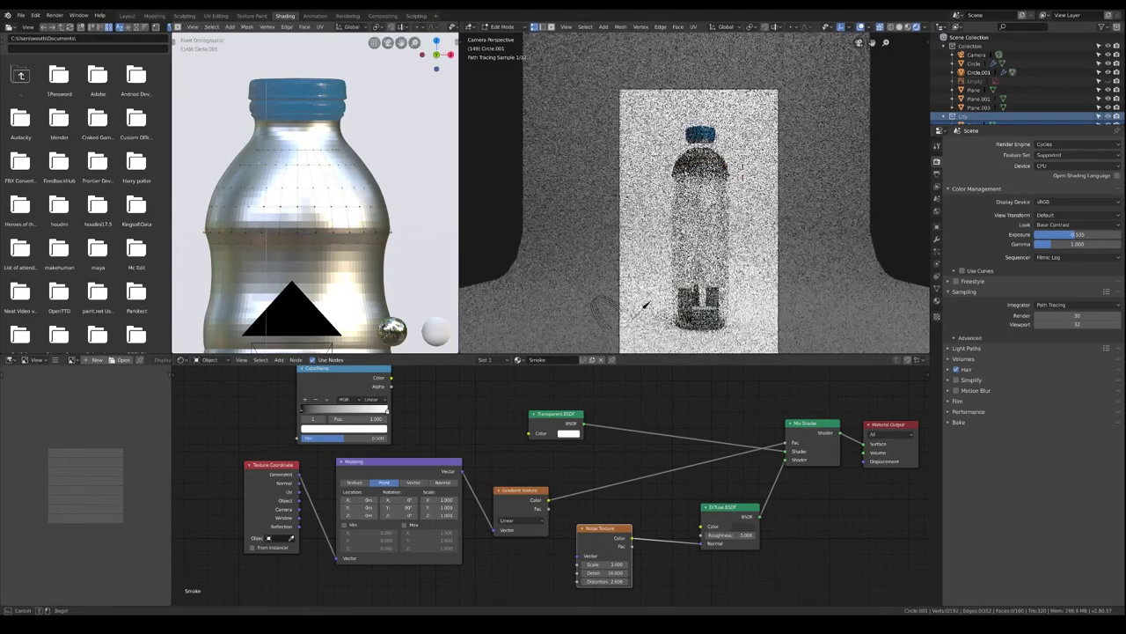
scroll(707, 405, down, 1)
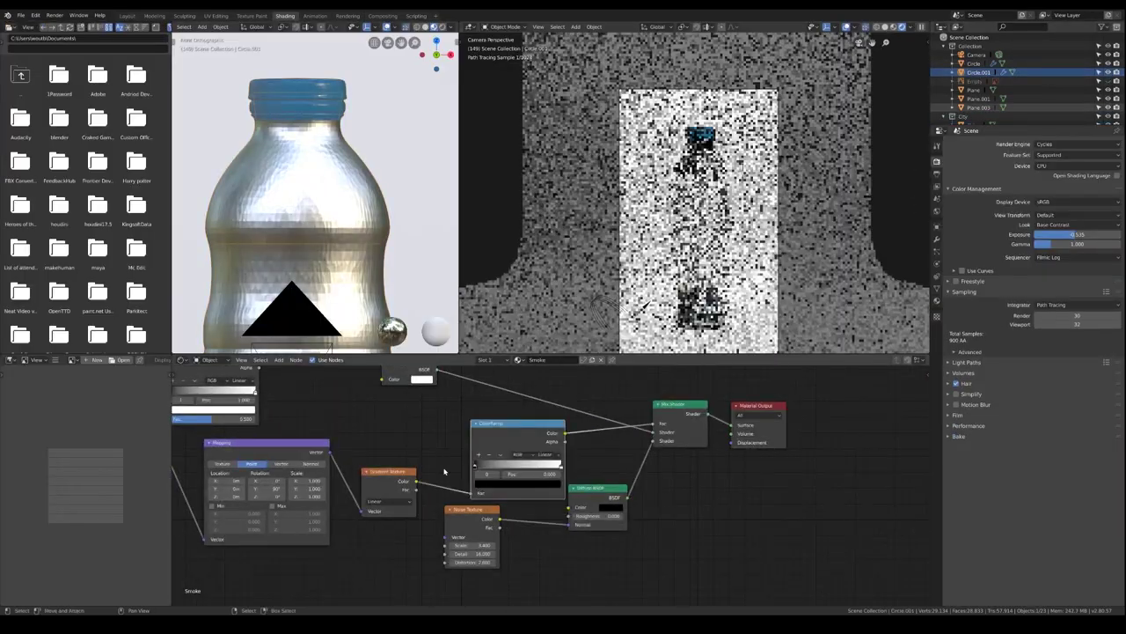
drag(513, 484, 521, 482)
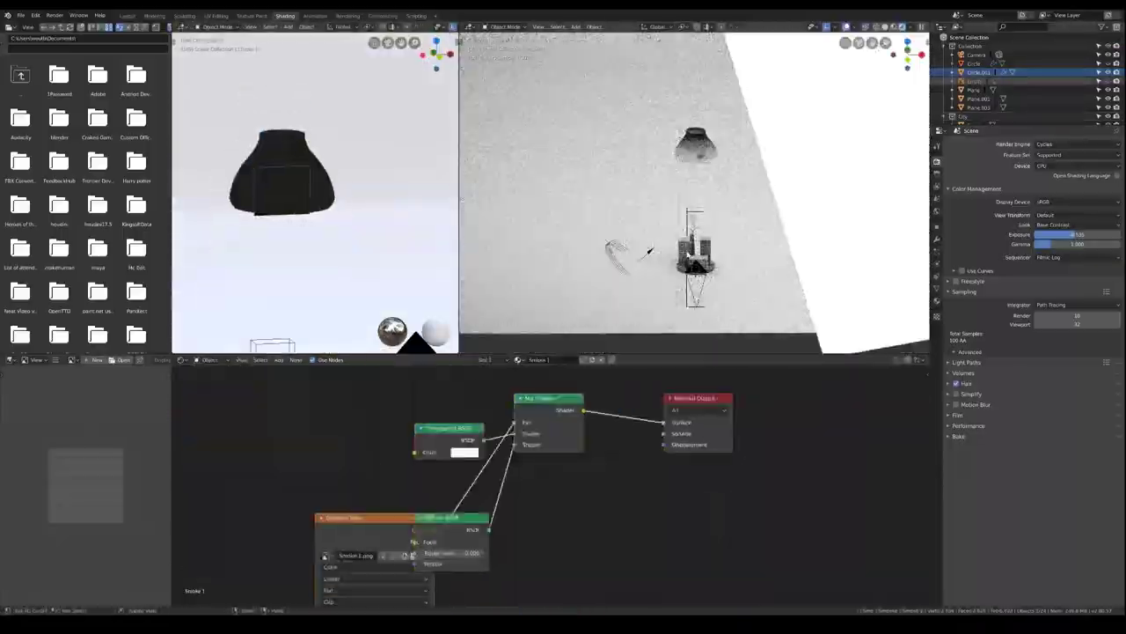
key(KP_0)
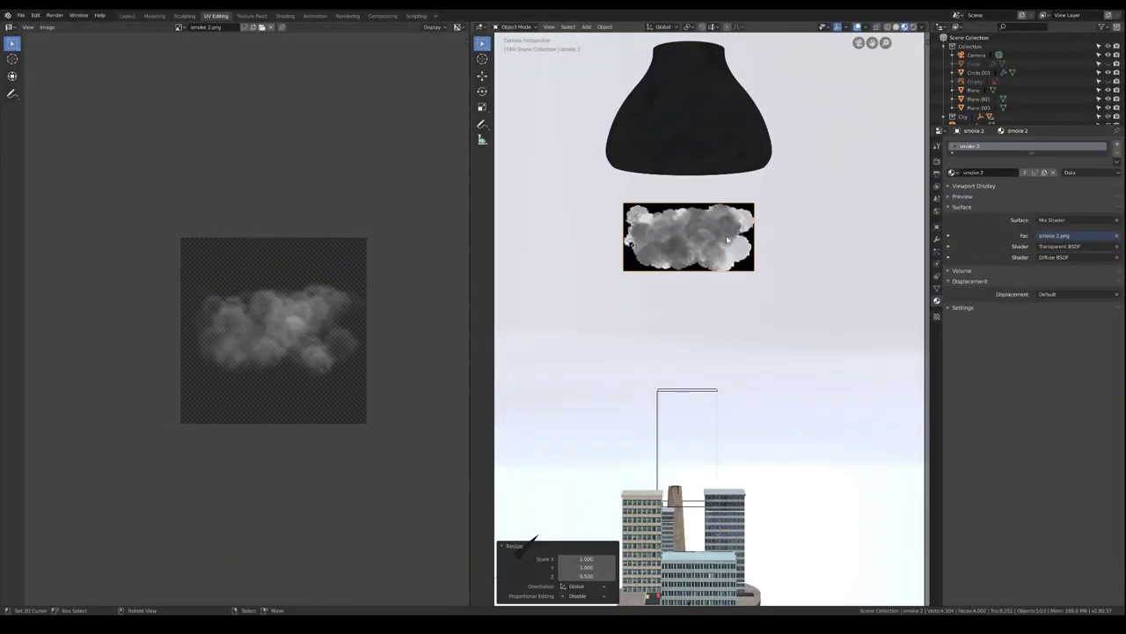
Step: Rotate the smoke plane 90 degrees around X to sit inside the bell
key(r)
key(x)
key(9)
key(0)
key(Return)
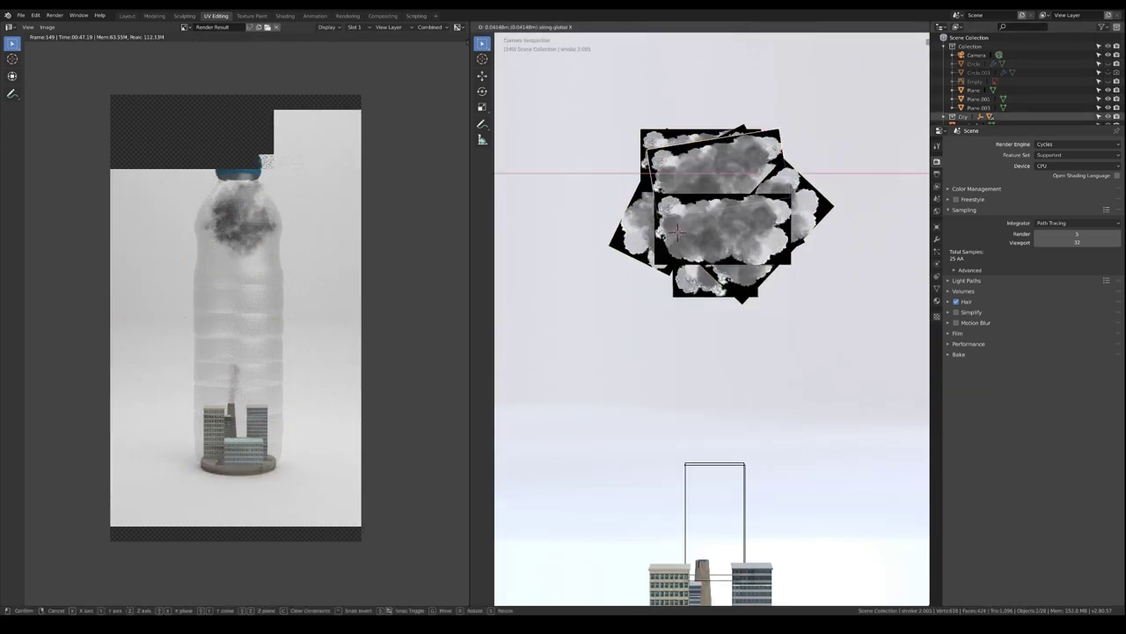
Step: Shift the smoke planes along X into place, then render with F12 to check
click(767, 176)
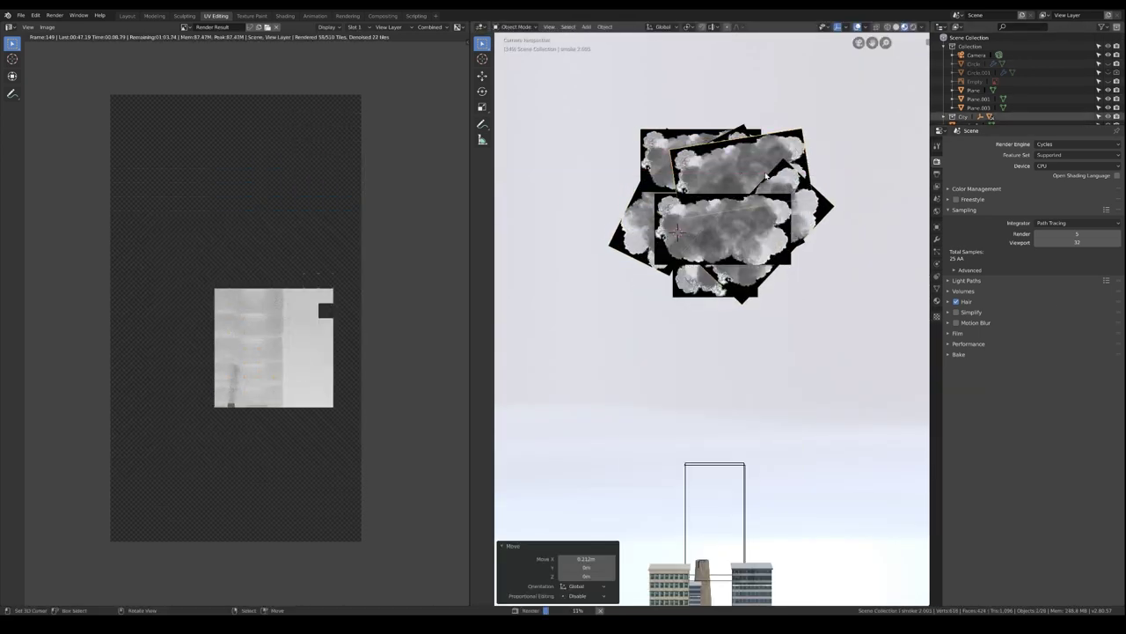
key(g)
key(x)
click(786, 152)
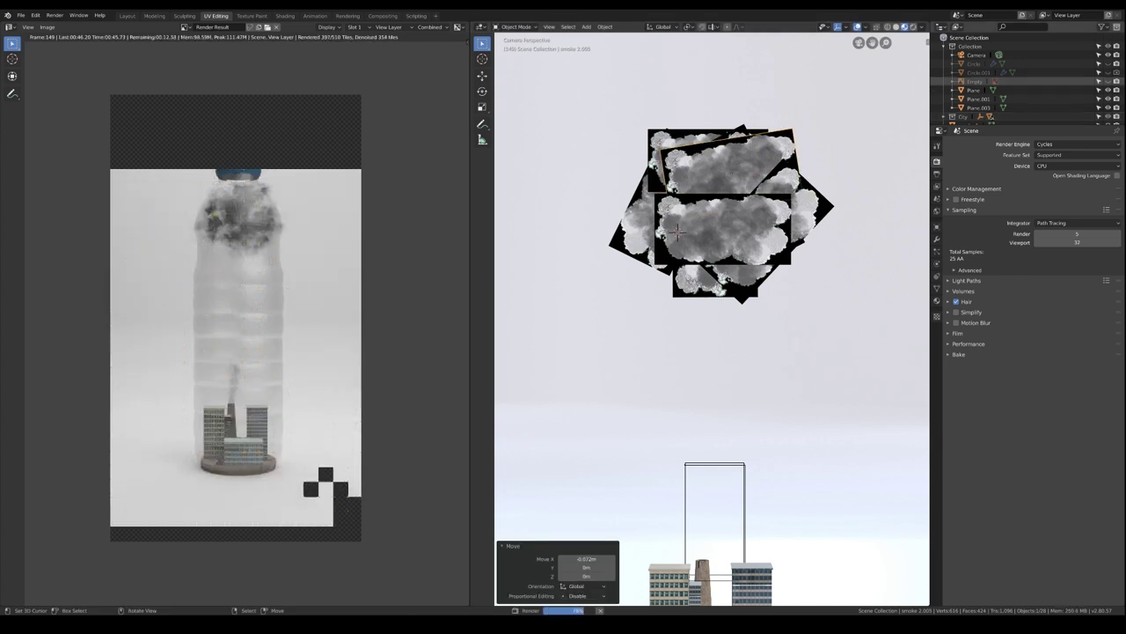
key(g)
key(x)
key(F12)
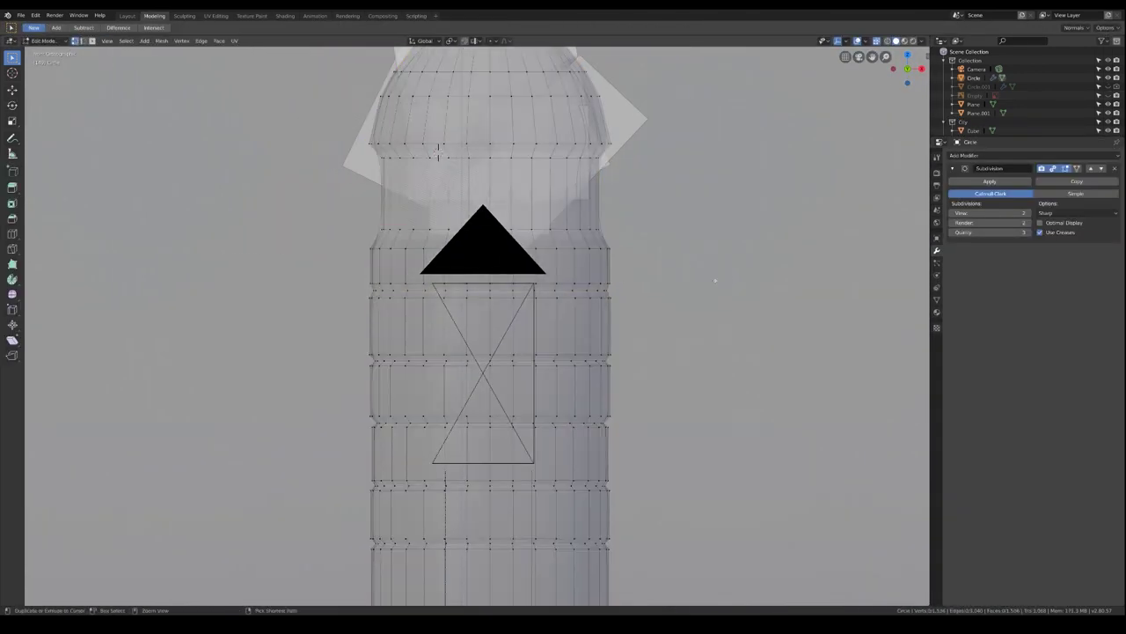
Step: Bevel the selected bottle ridge edges with Ctrl+B
scroll(714, 280, down, 2)
key(ctrl+b)
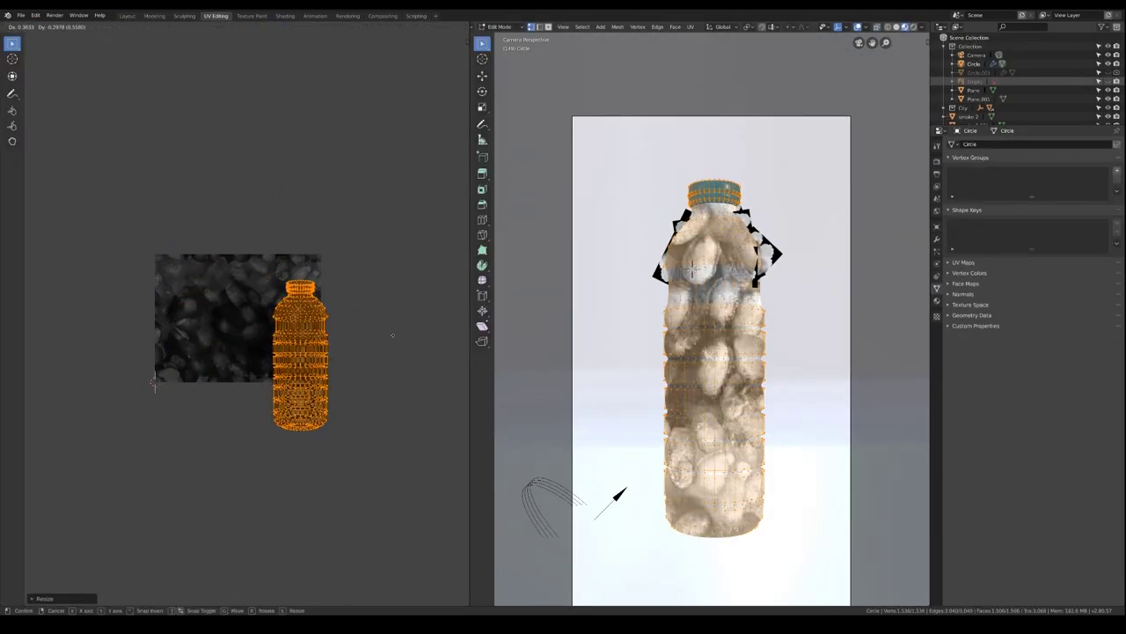
Step: Switch to the Shading workspace to check the dust and fingerprint textures
click(285, 17)
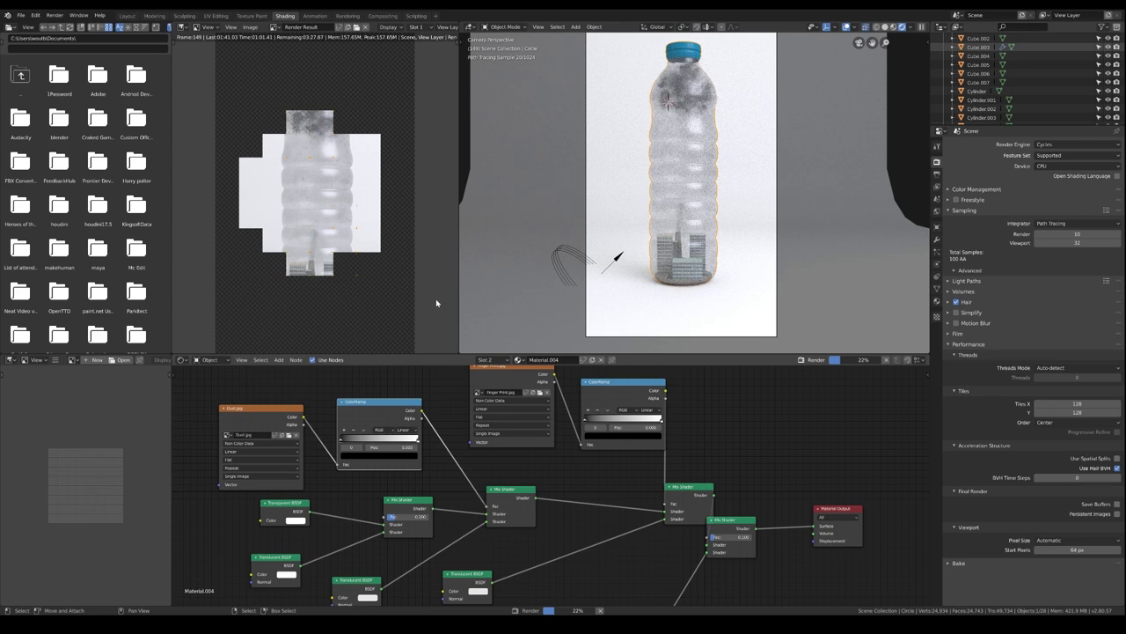
Step: Preview the ColorRamp result on the bottle, then undo the preview
scroll(545, 461, up, 1)
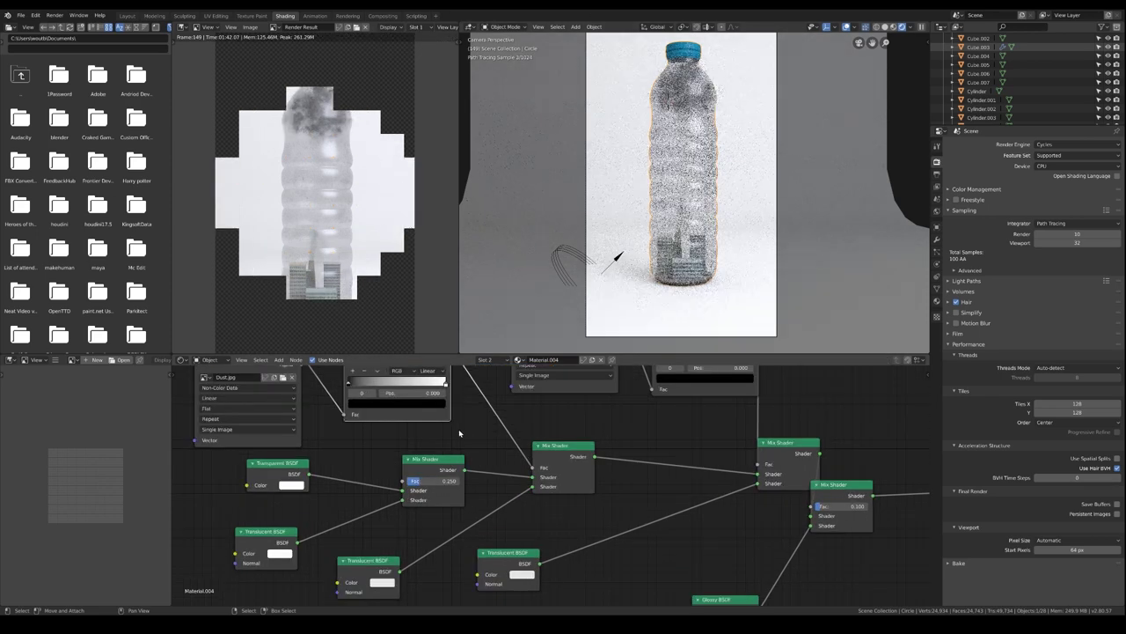
scroll(544, 461, up, 1)
scroll(736, 419, down, 2)
key(shift+a)
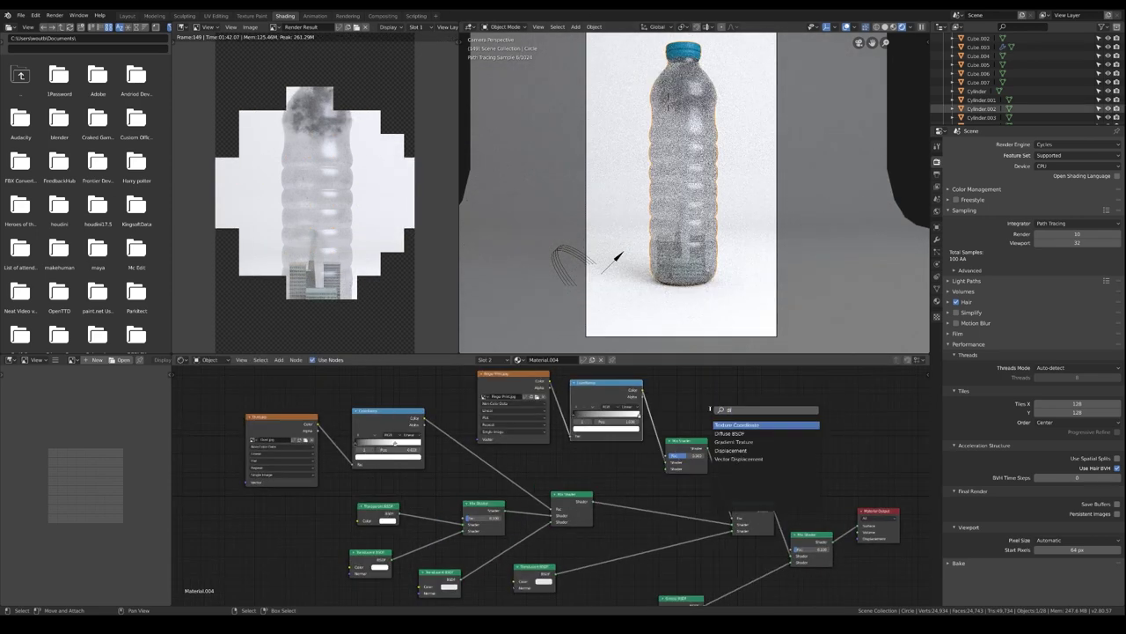
key(Delete)
ctrl+shift+click(389, 451)
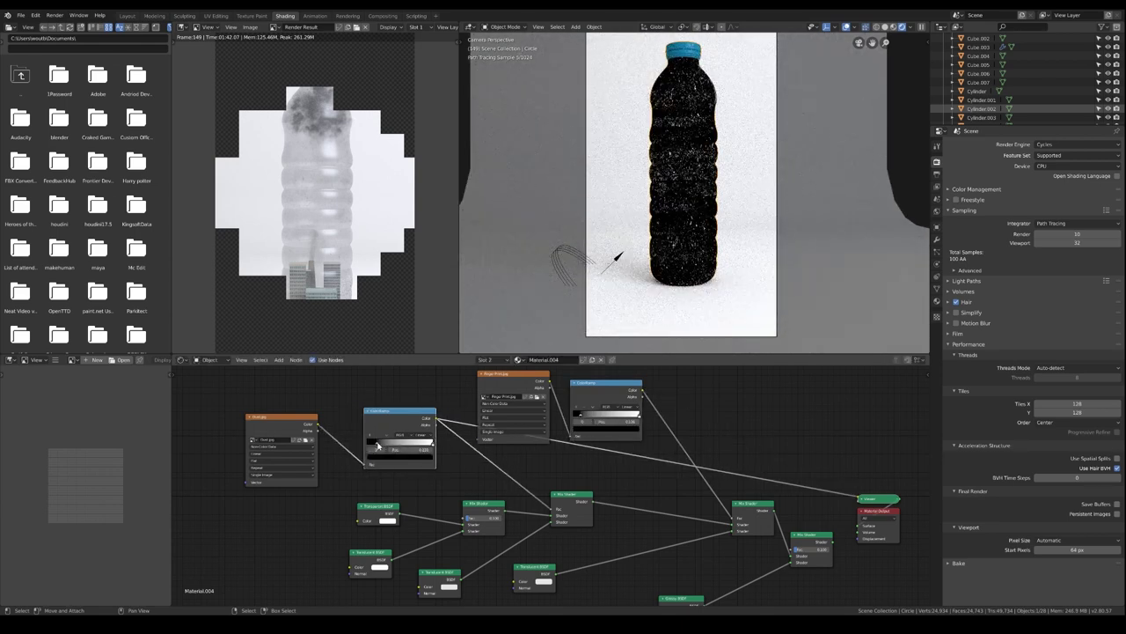
key(ctrl+z)
Step: Add a Fresnel node with IOR 1.2 to the bottle material and render it
key(shift+a)
click(452, 520)
scroll(429, 419, up, 2)
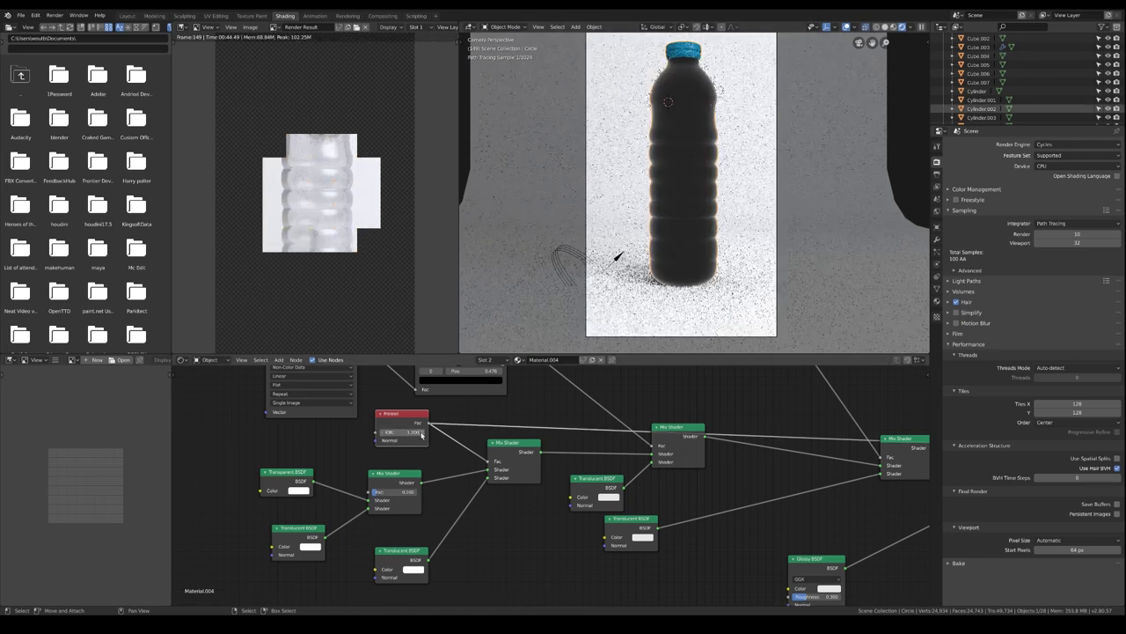
middle_drag(704, 440, 742, 444)
key(shift+a)
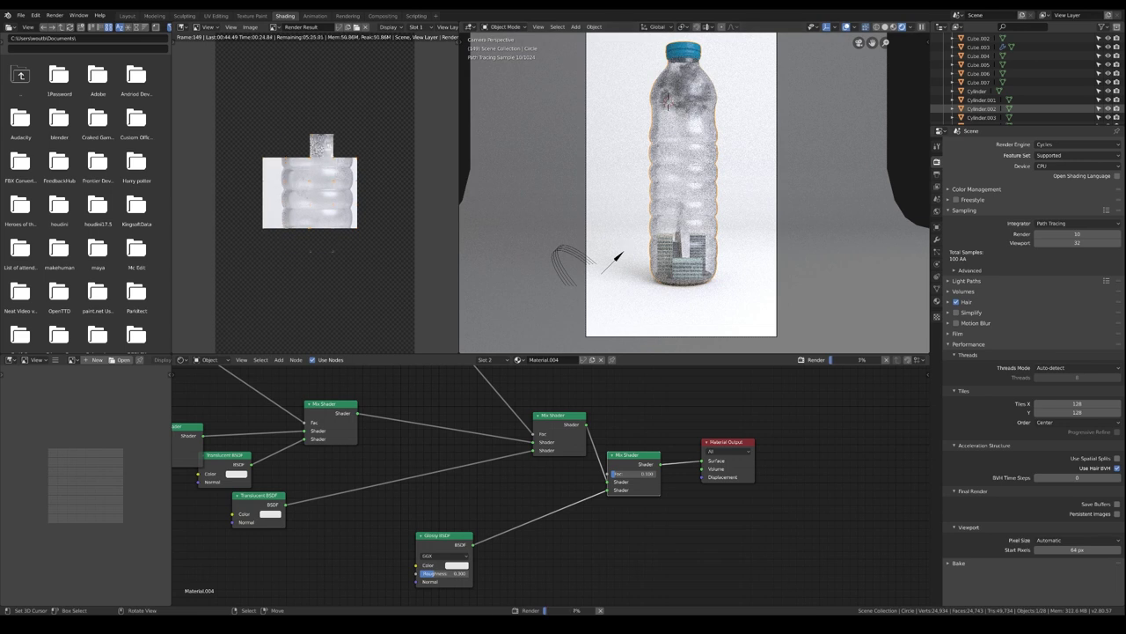
middle_drag(853, 389, 702, 401)
key(F12)
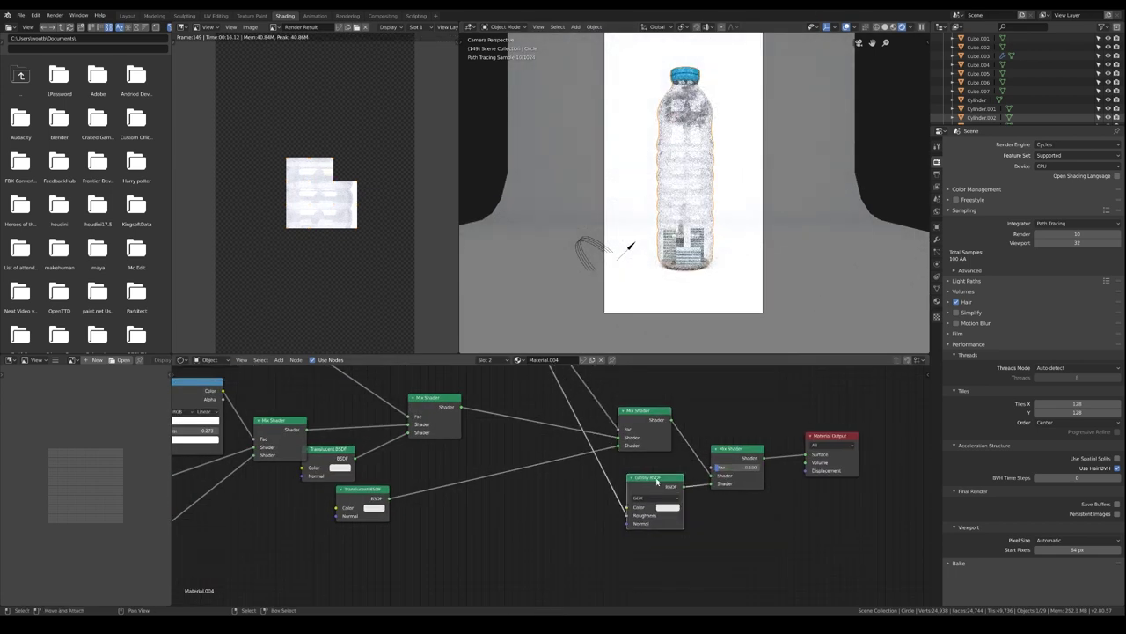
Step: Render the scene, then add an area light and orbit around the studio set
key(F12)
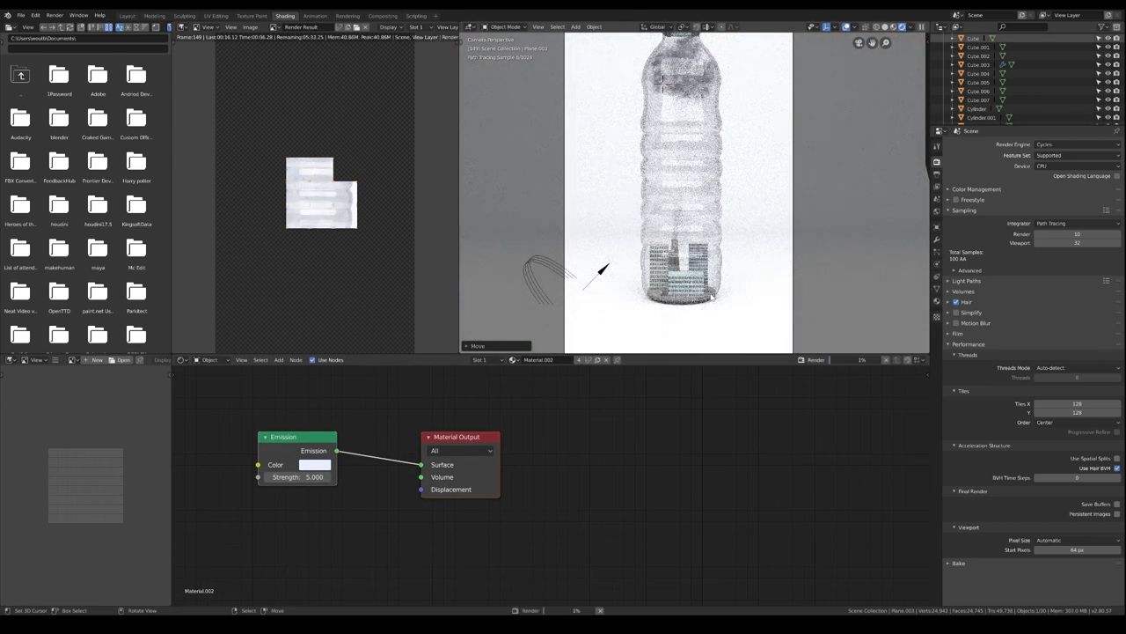
click(665, 474)
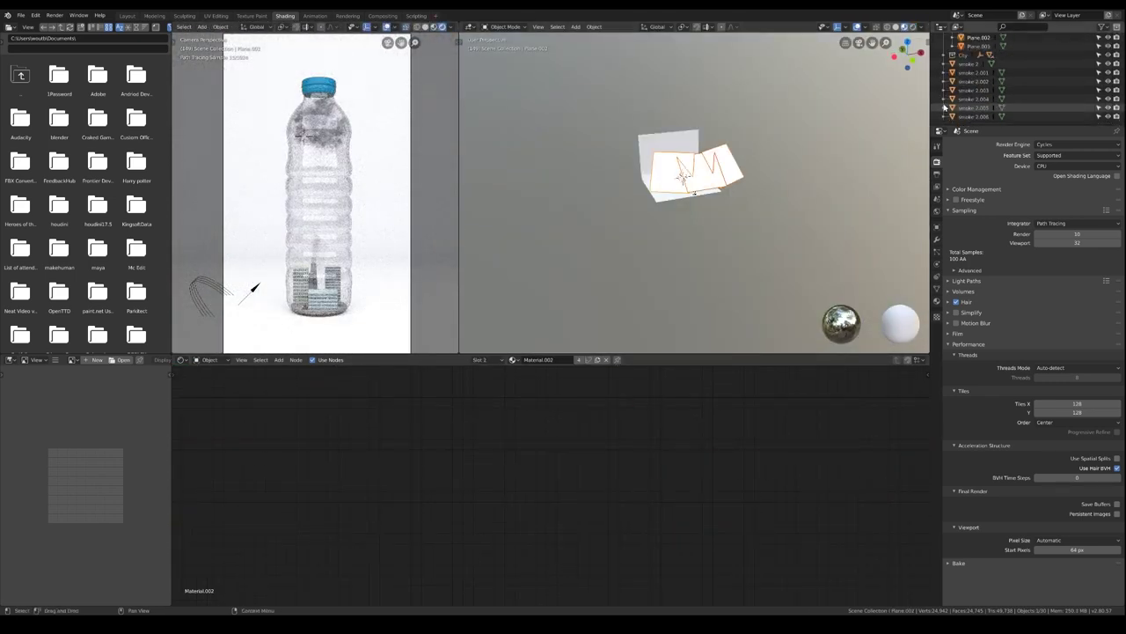
click(614, 263)
click(687, 290)
middle_drag(704, 220, 792, 203)
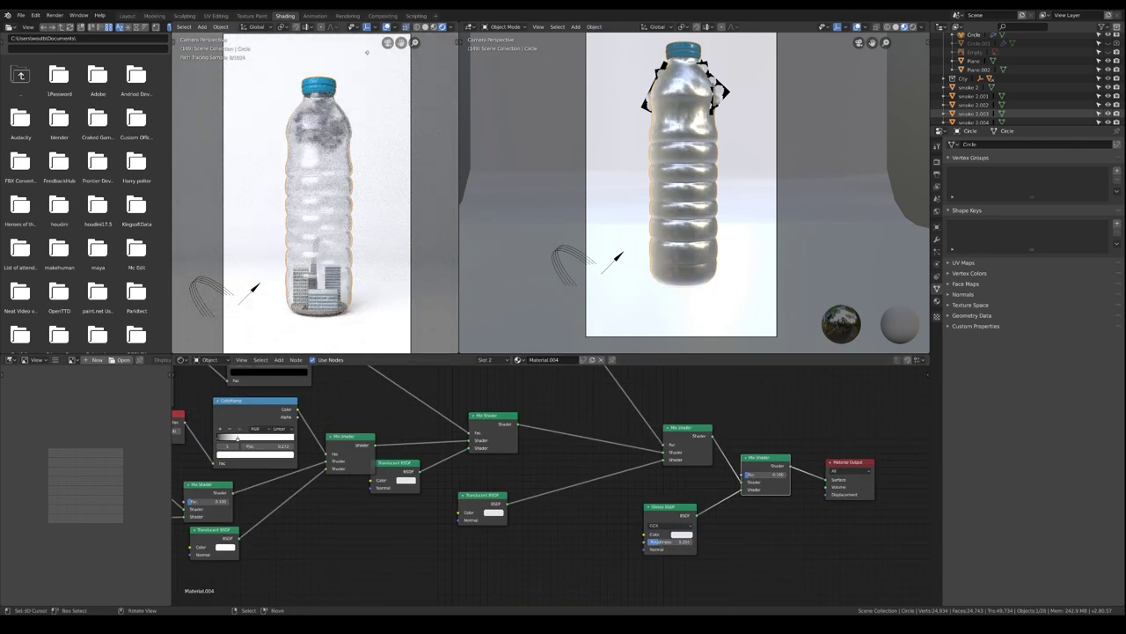
Step: Render the bottle, lower the displacement strength to 0.075, and re-render
key(F12)
middle_drag(662, 378, 699, 470)
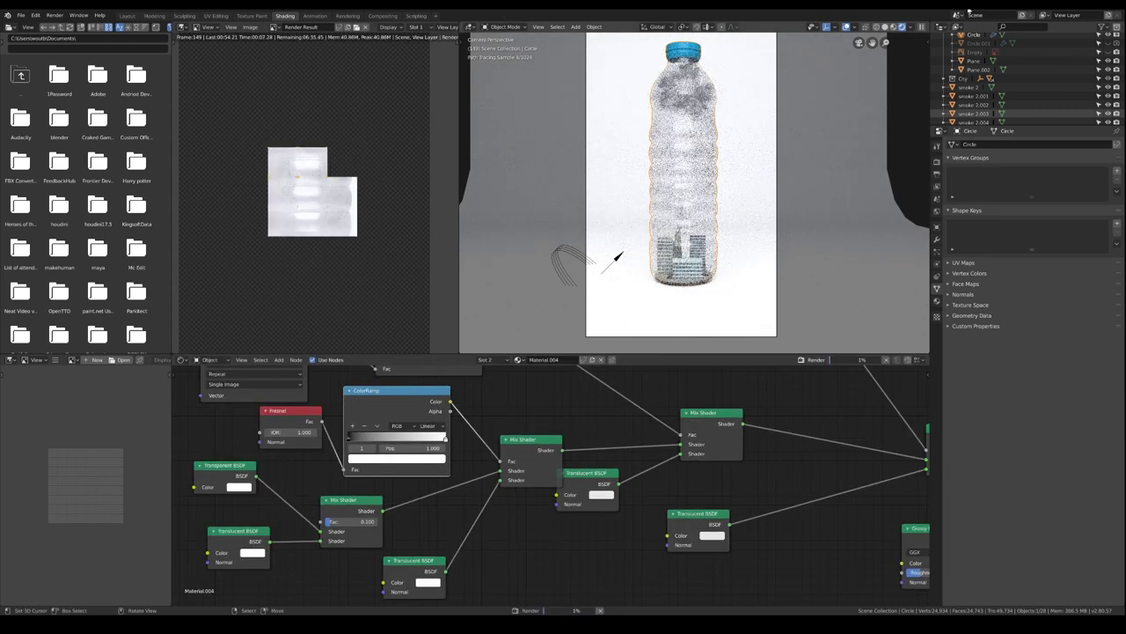
key(F12)
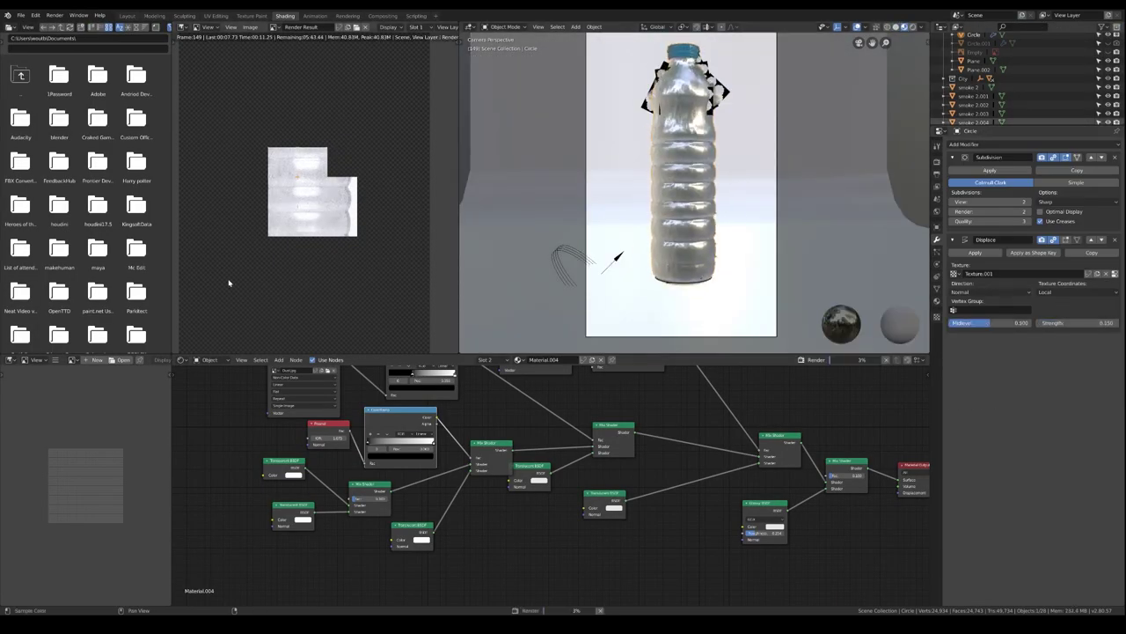
key(Return)
key(F12)
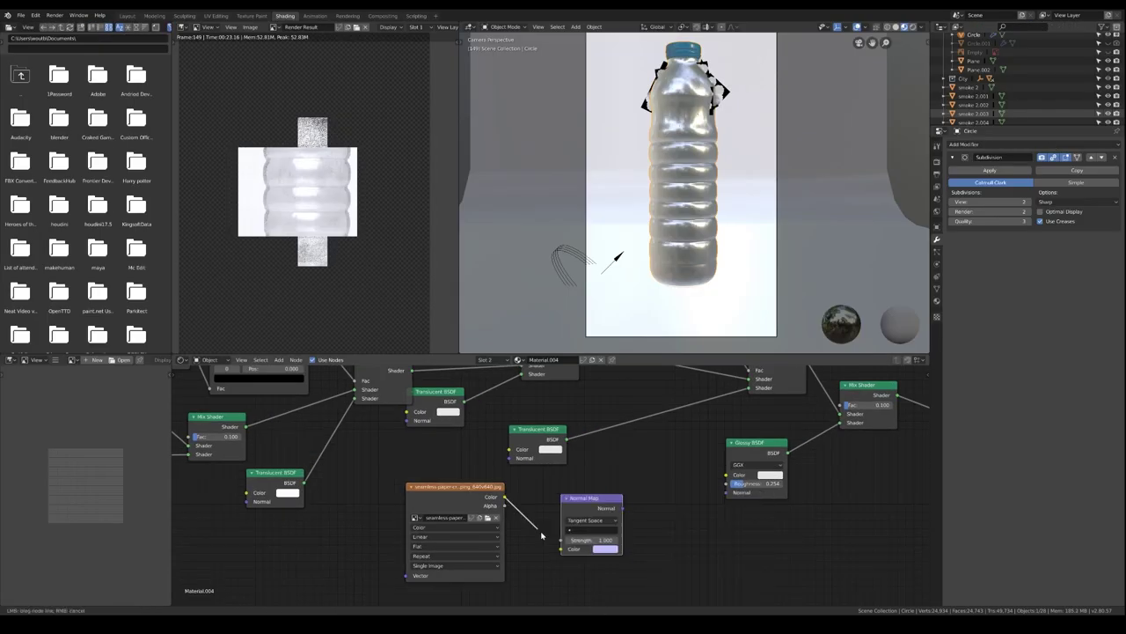
Step: Render the bottle with the seamless paper texture's Normal Map driving the Glossy BSDF normal
key(F12)
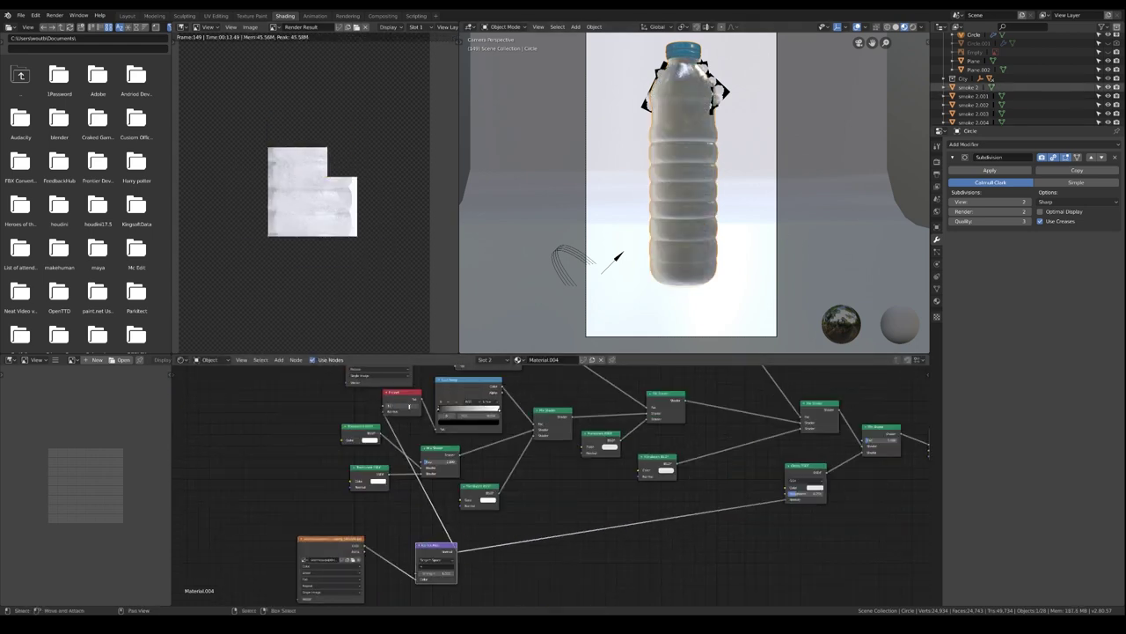
middle_drag(458, 563, 352, 558)
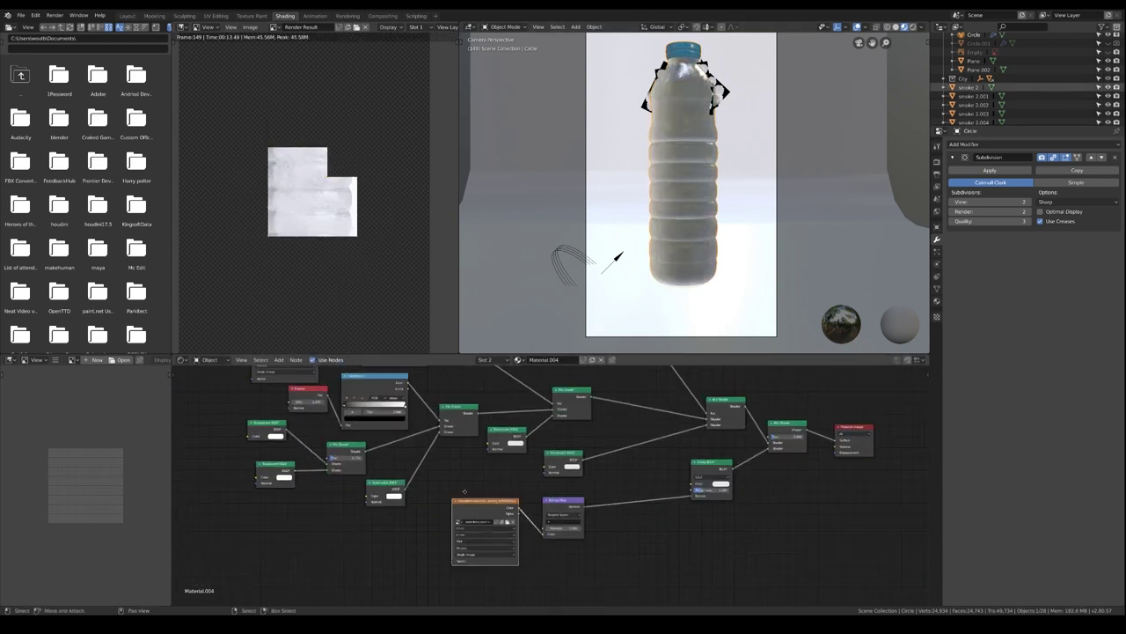